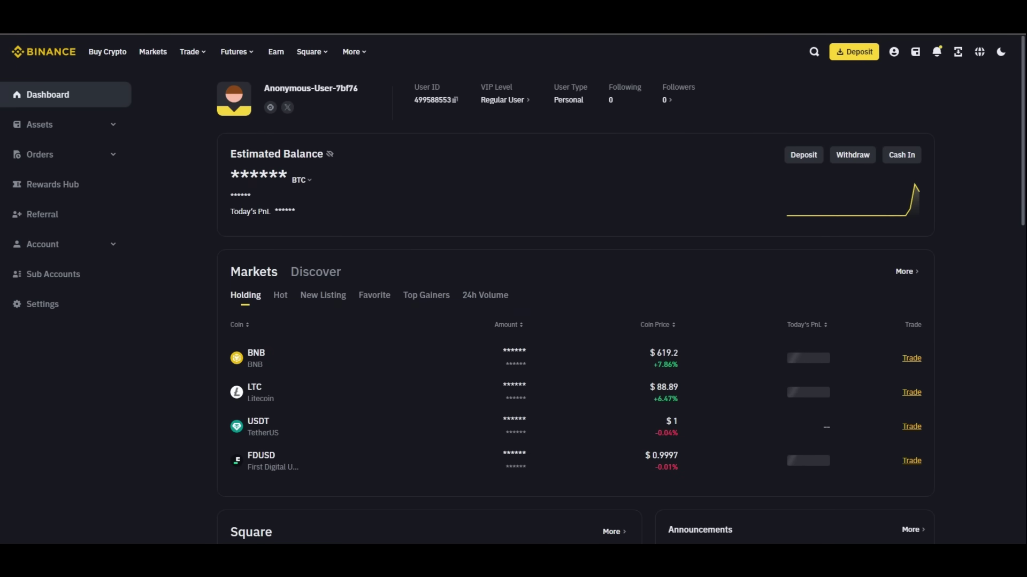
- Show the top-bar More menu's dropdown of extra products, including Pay, from the dashboard
scroll(634, 146, "down", 3)
scroll(634, 148, "down", 1)
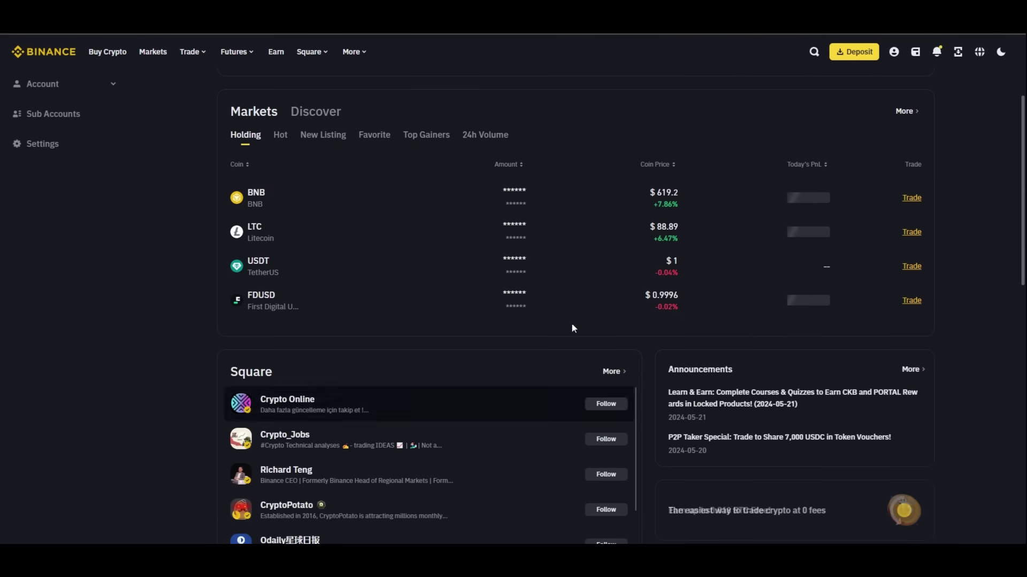
scroll(495, 216, "up", 5)
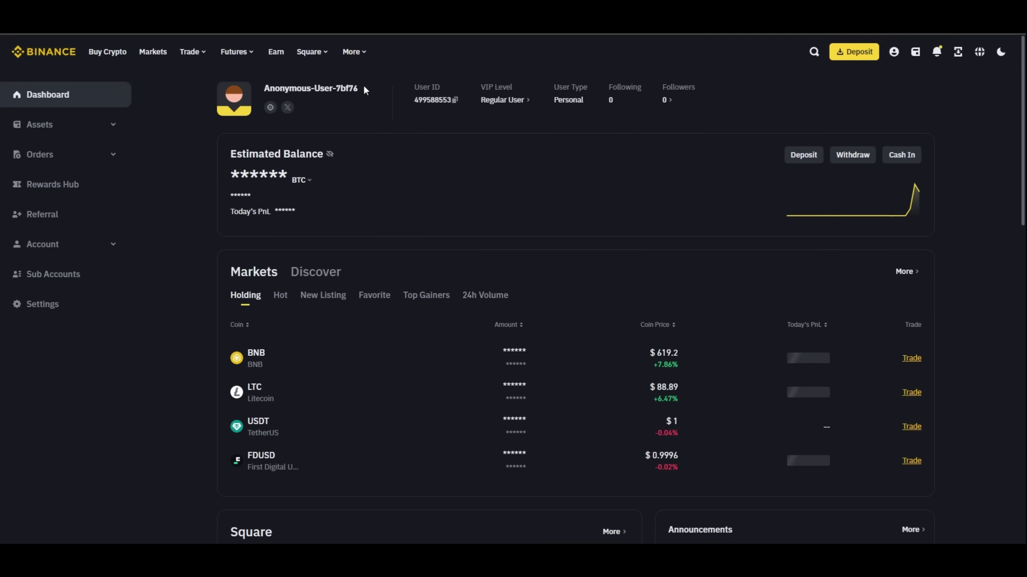
mouse_move(354, 51)
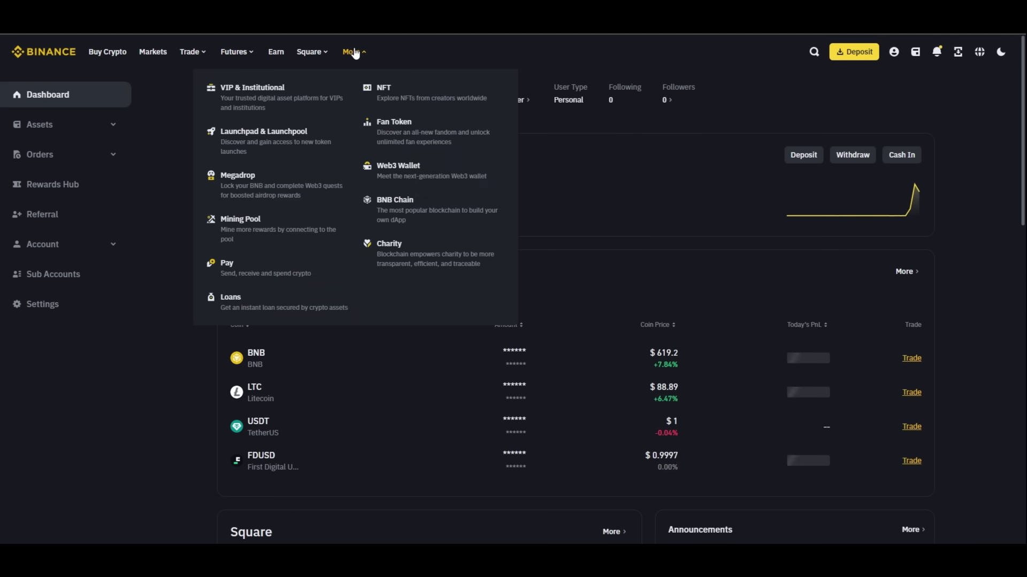
- Open Binance Pay and check the account name and Settings options
left_click(240, 270)
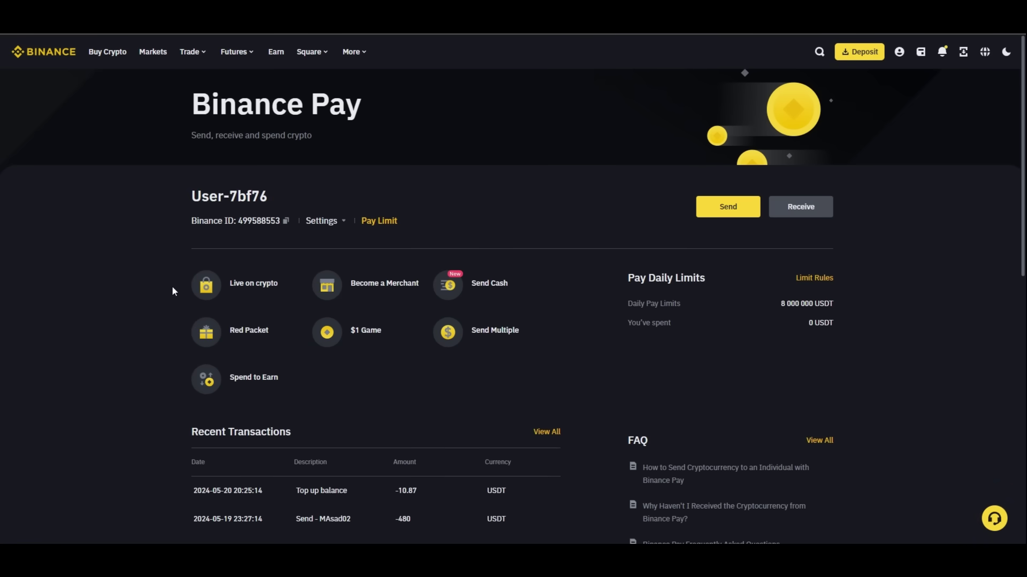
left_click_drag(270, 199, 289, 224)
left_click(345, 222)
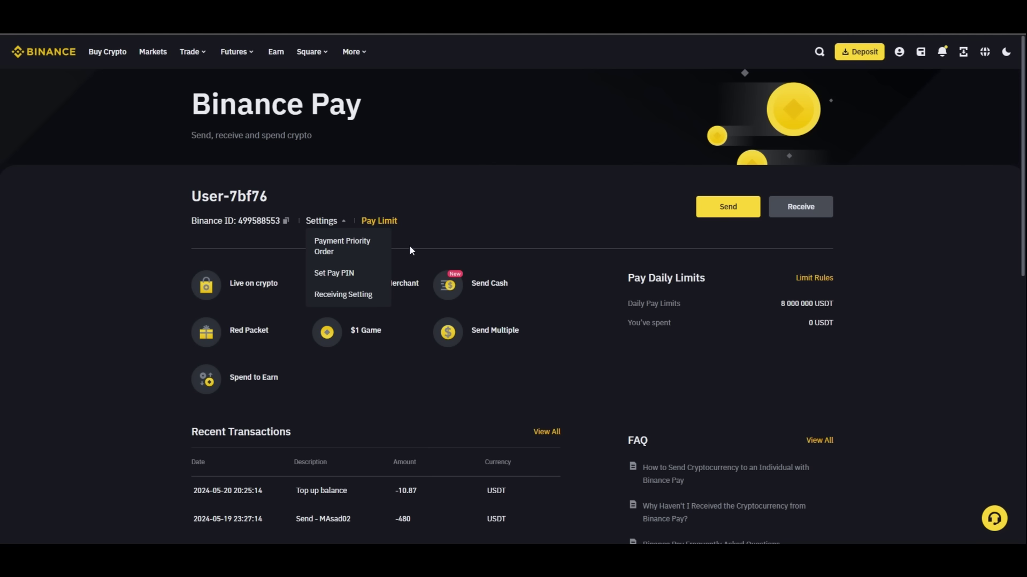
left_click(422, 209)
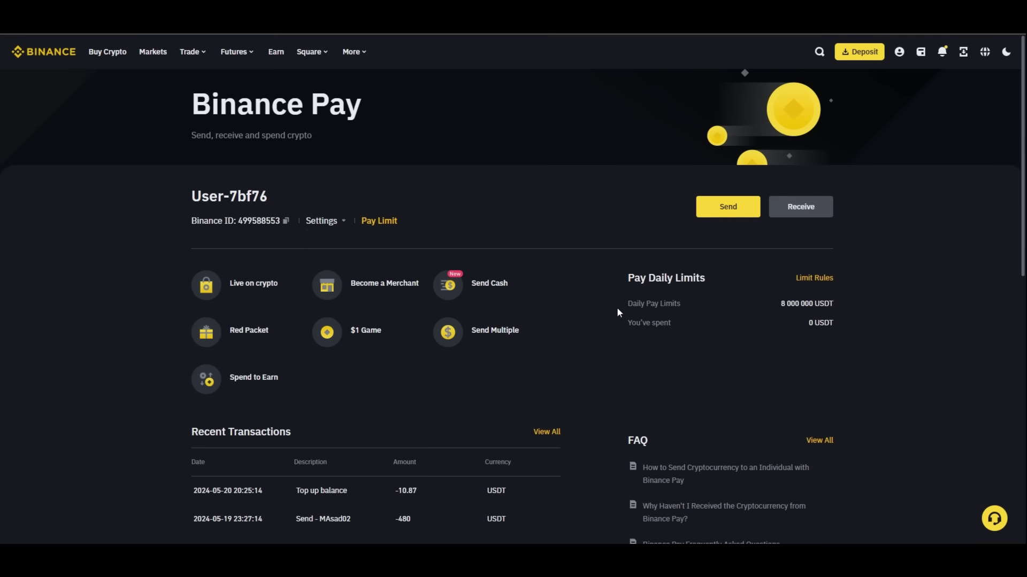
- Highlight the Pay Daily Limits panel's 8,000,000 USDT daily limit
left_click_drag(617, 307, 678, 308)
left_click(686, 311)
left_click_drag(842, 312, 788, 306)
- Start a new Send and enter the recipient's Binance ID under the Binance ID option
left_click(744, 219)
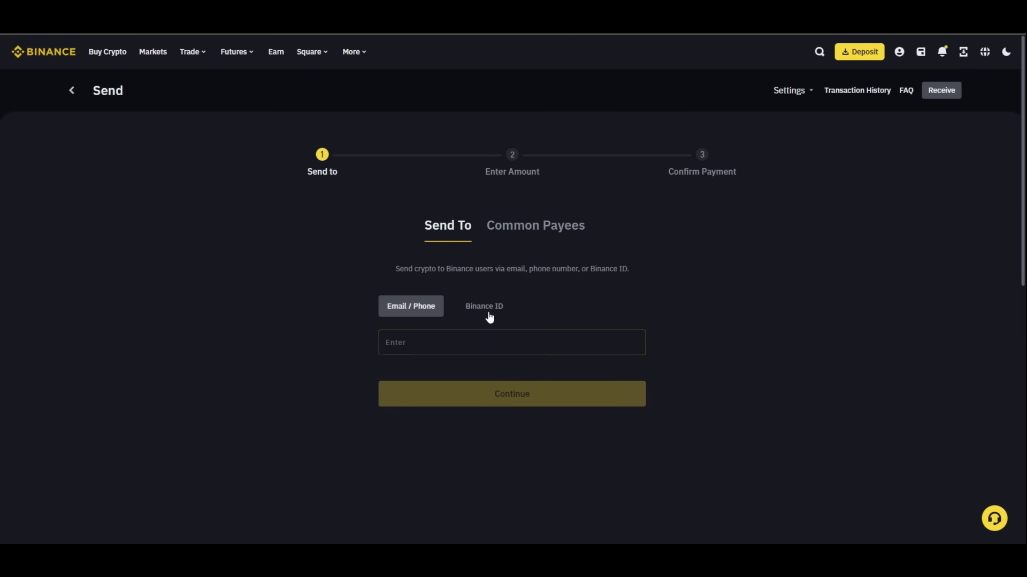
left_click(492, 316)
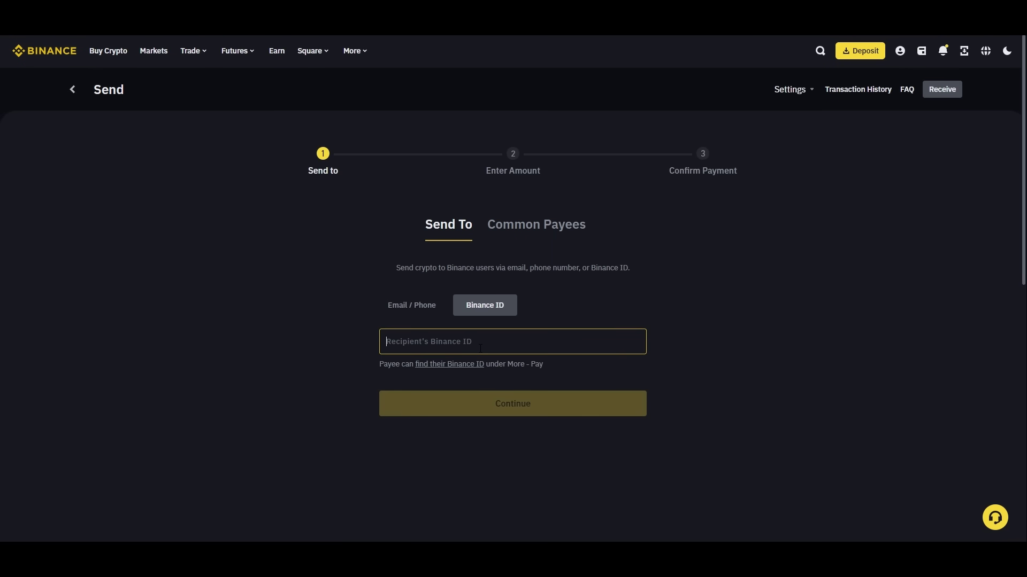
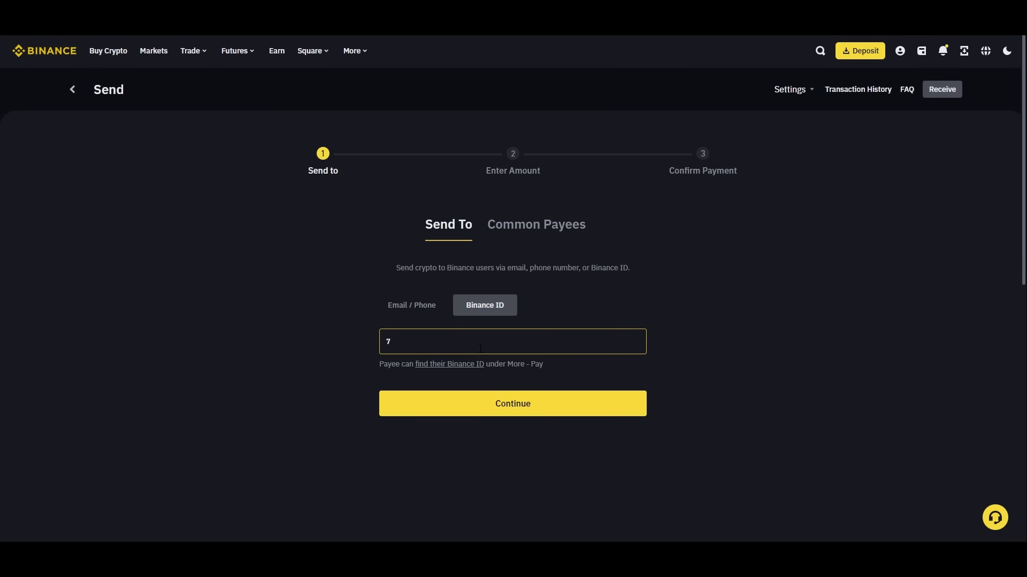
key("ctrl+a")
- Move on to the Enter Amount step and switch the send currency from USDT to BNB
left_click(524, 416)
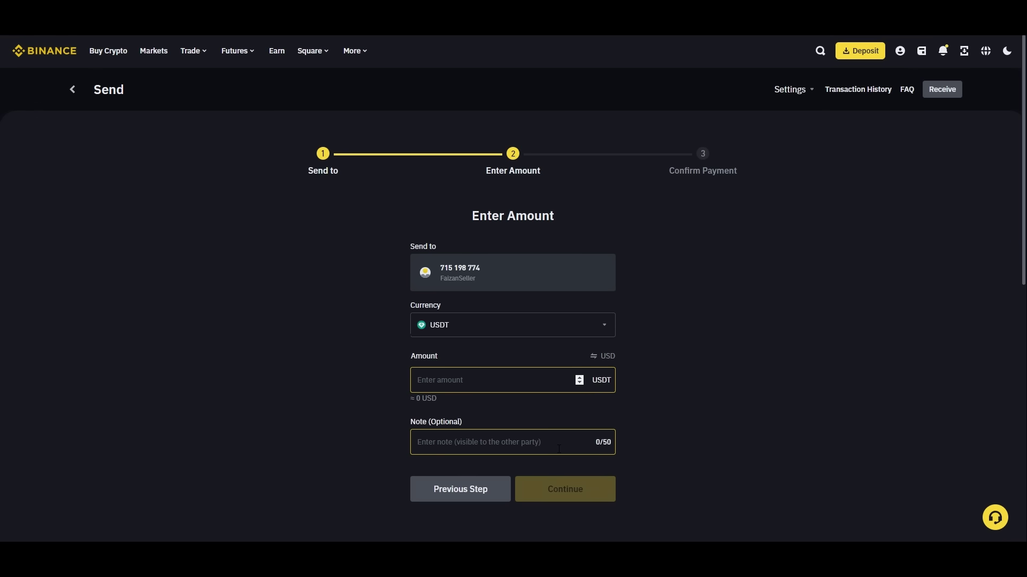
scroll(592, 333, "down", 1)
left_click(580, 330)
left_click(579, 324)
left_click(579, 325)
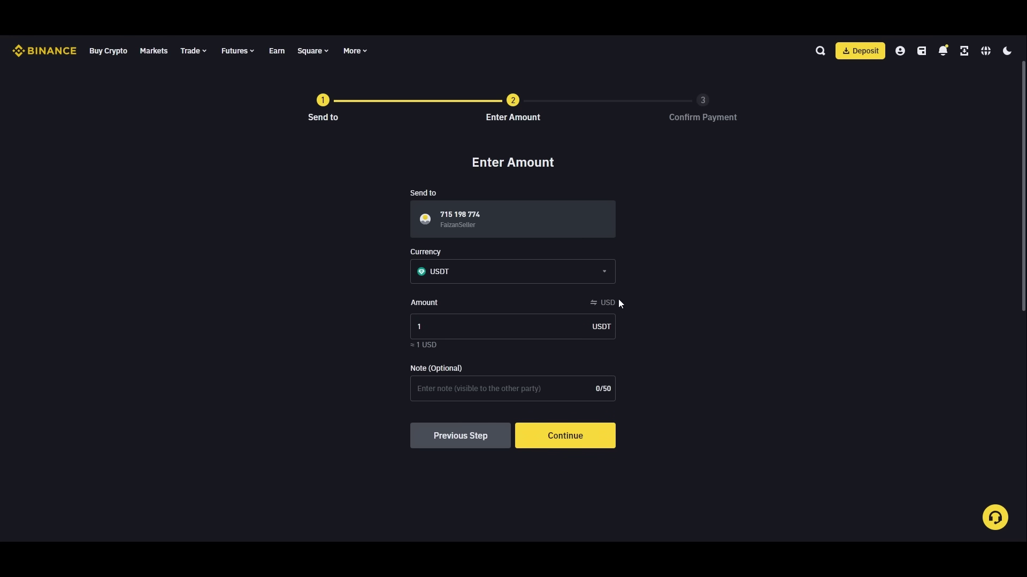
left_click(601, 261)
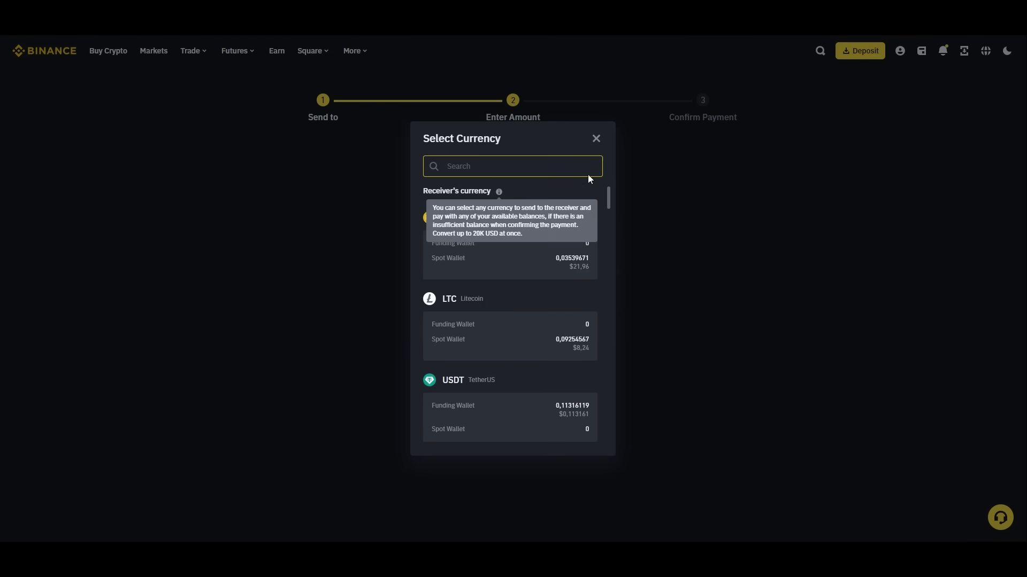
left_click(516, 263)
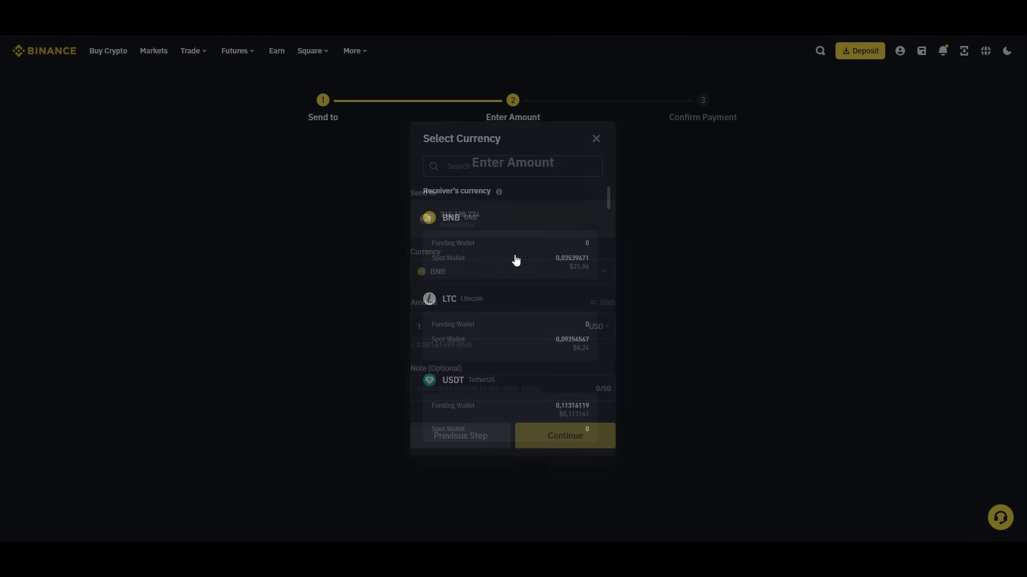
- Enter an amount of 1 USD, about 0.00161499 BNB
left_click(519, 328)
type("1")
key("ctrl+a")
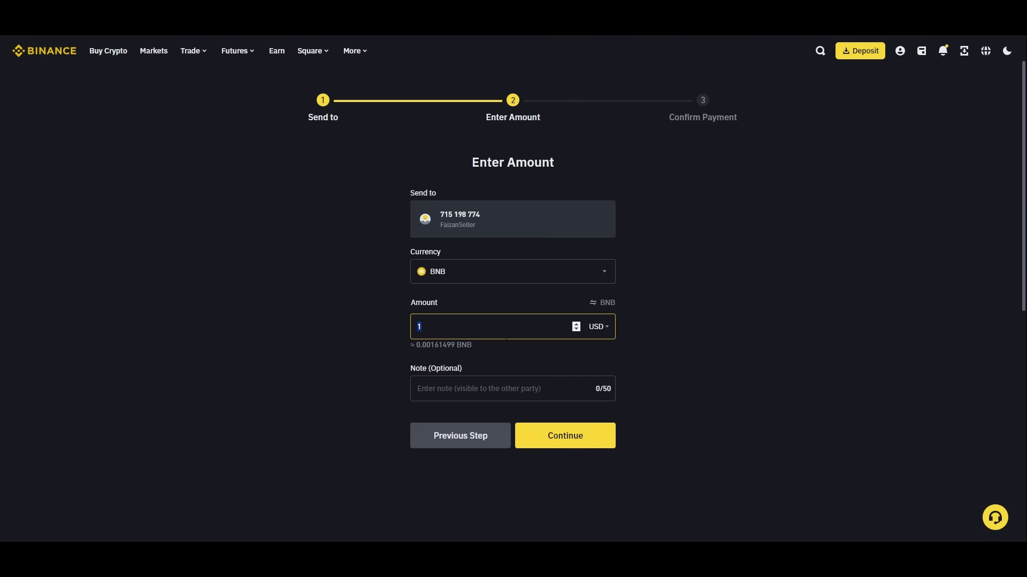
left_click(599, 327)
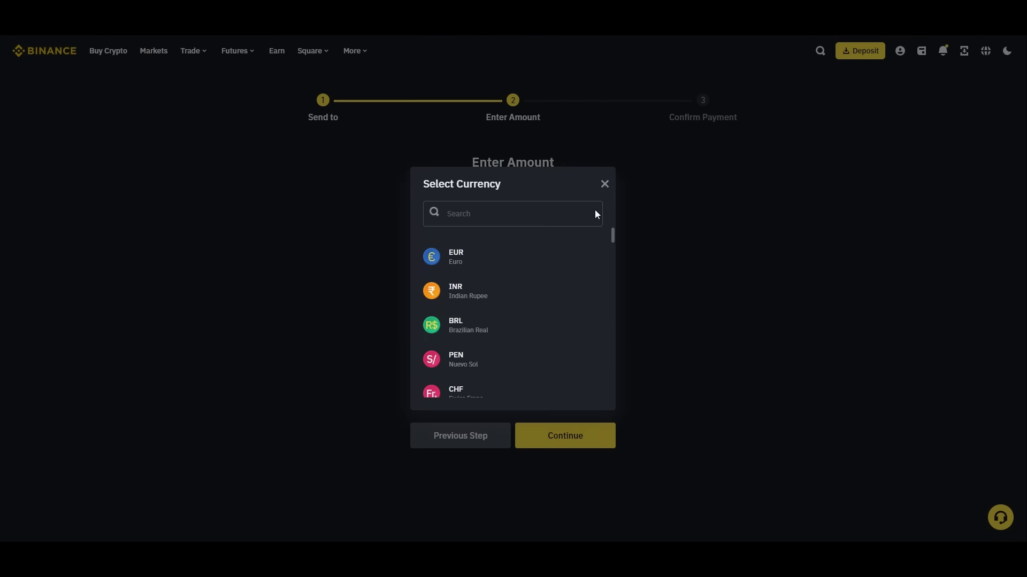
scroll(487, 313, "down", 3)
scroll(490, 314, "up", 3)
scroll(544, 261, "down", 6)
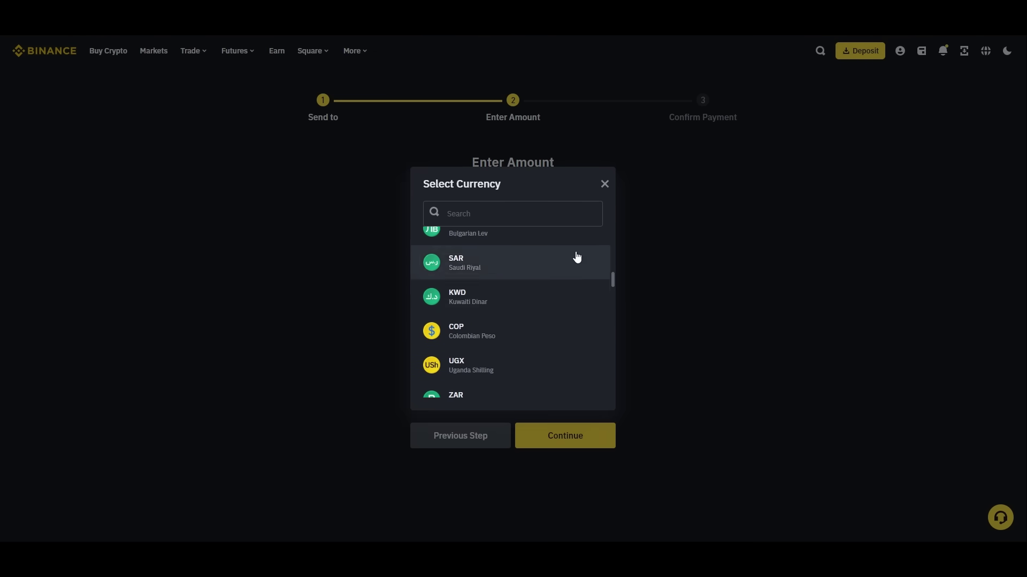
left_click(604, 184)
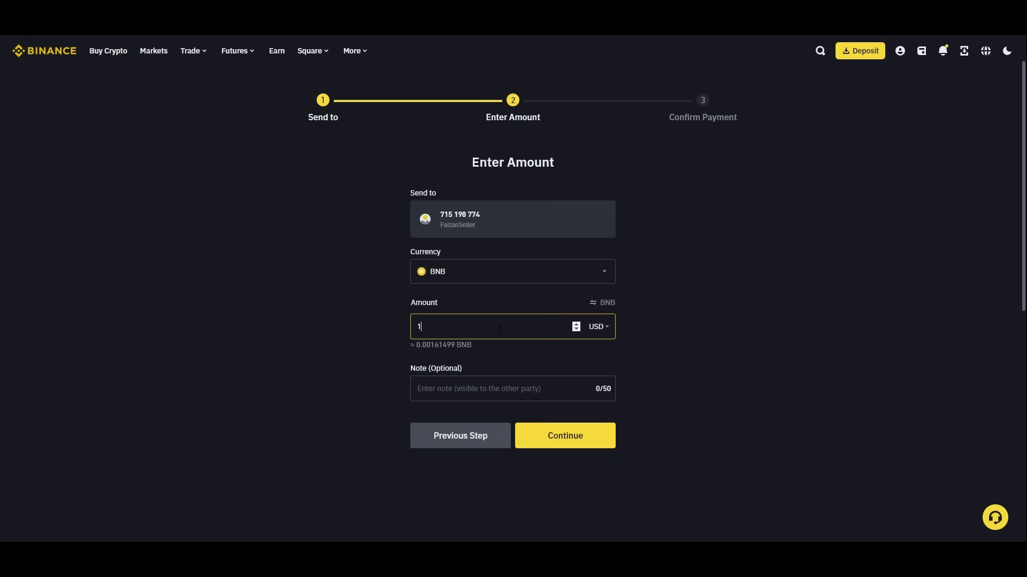
key("BackSpace")
type("1")
left_click(510, 395)
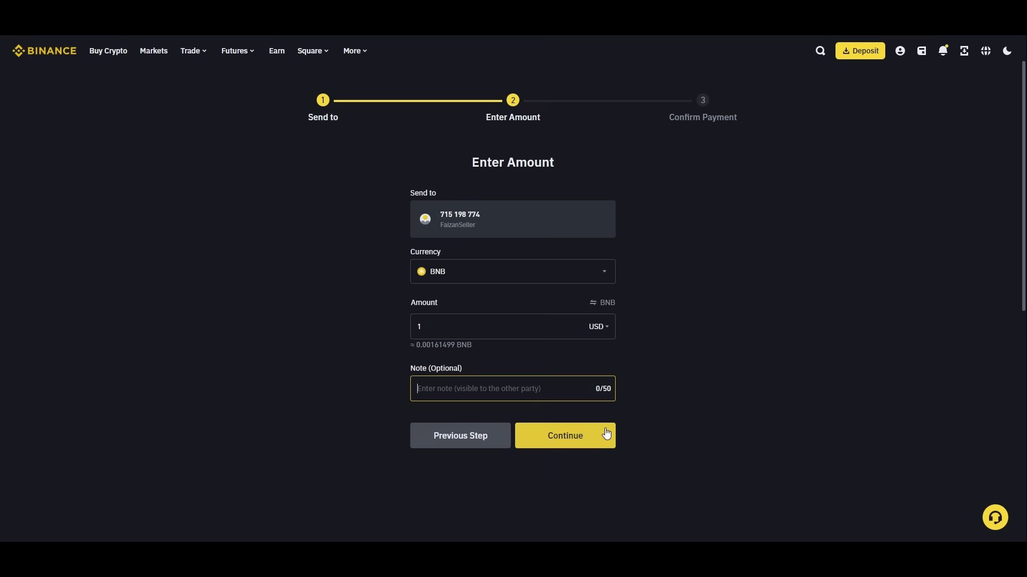
- Review and confirm the payee details, then confirm the 1 USD BNB payment
left_click(591, 445)
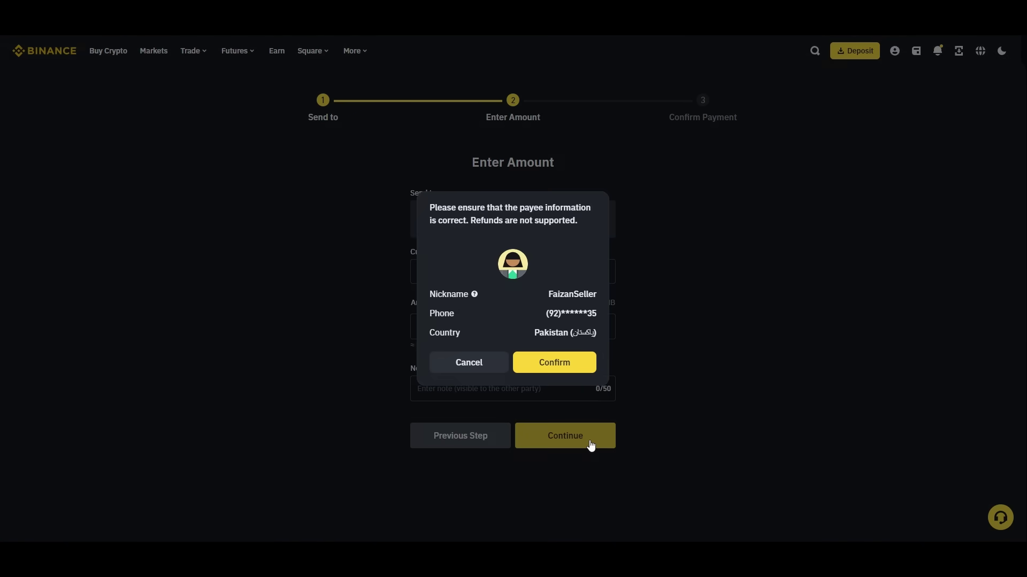
left_click_drag(548, 296, 535, 330)
left_click(607, 299)
left_click(546, 316)
left_click(602, 332)
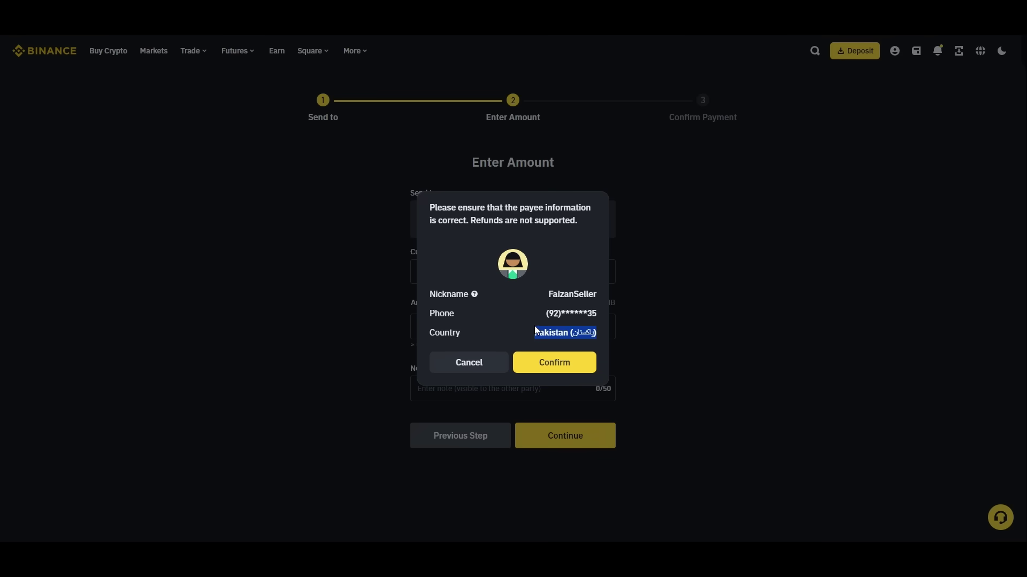
left_click(580, 370)
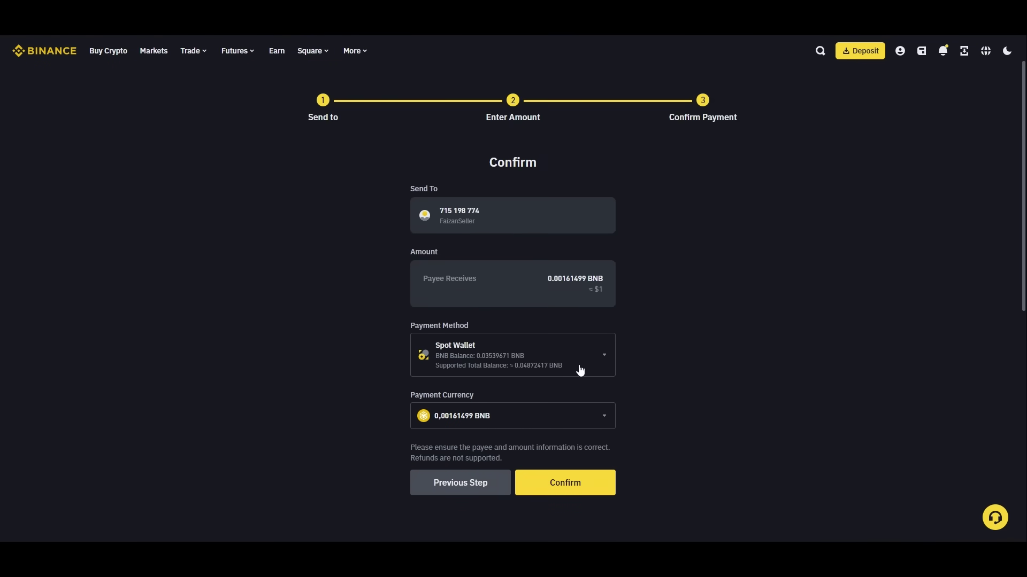
left_click(575, 493)
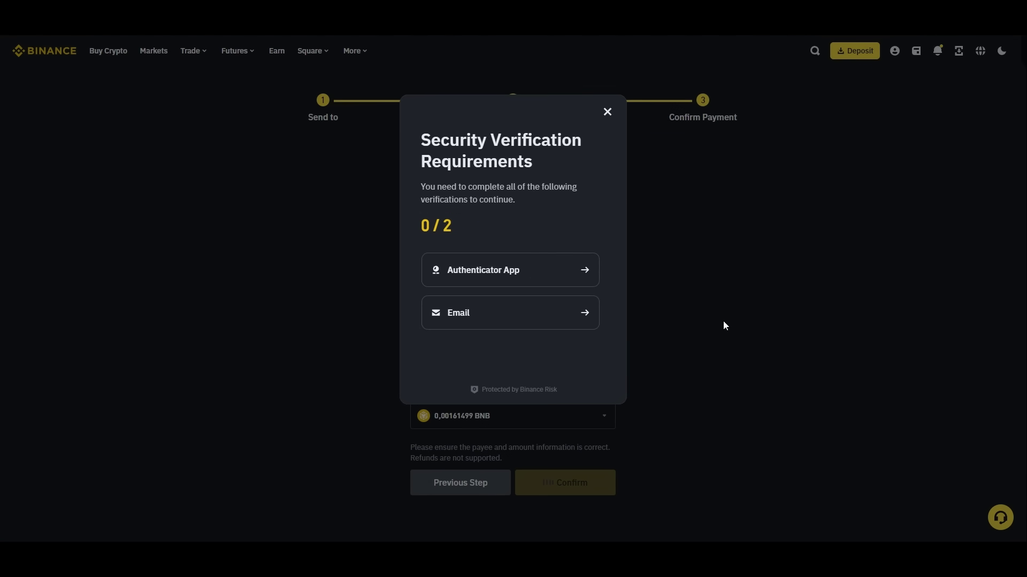
- Verify with the authenticator app by entering its code
left_click(584, 277)
left_click(555, 252)
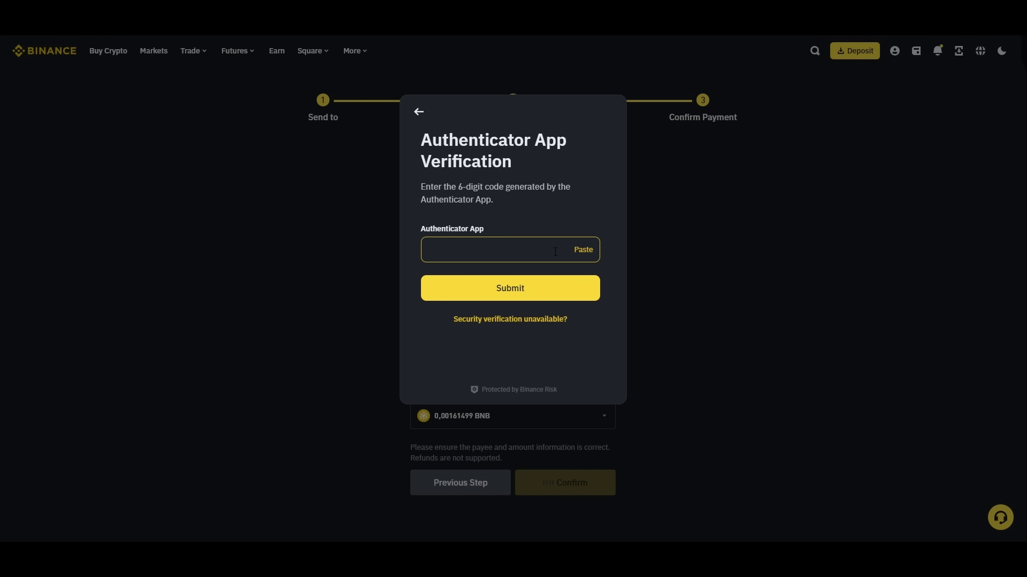
- Complete email verification by entering the emailed code
left_click(552, 307)
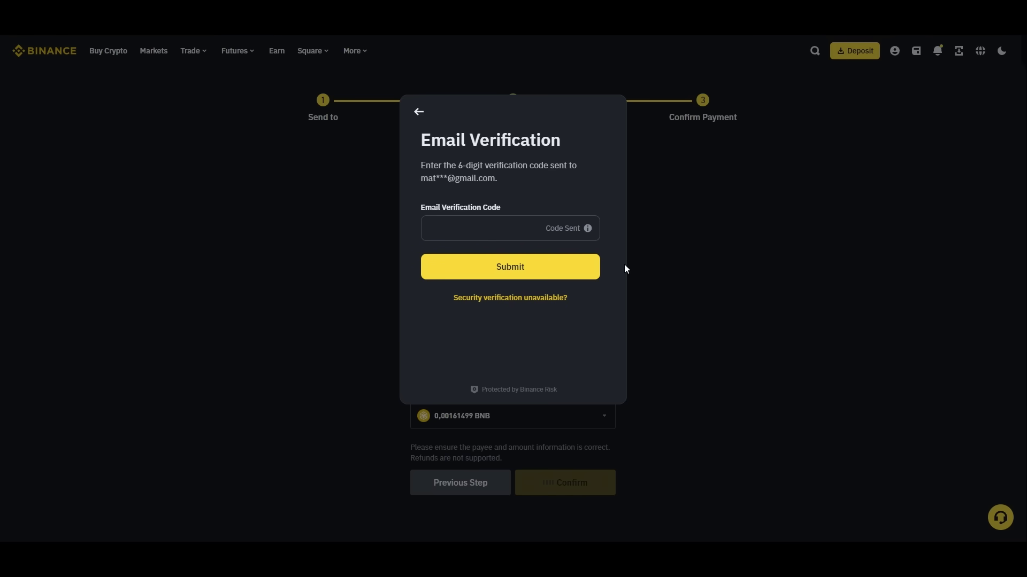
left_click(515, 223)
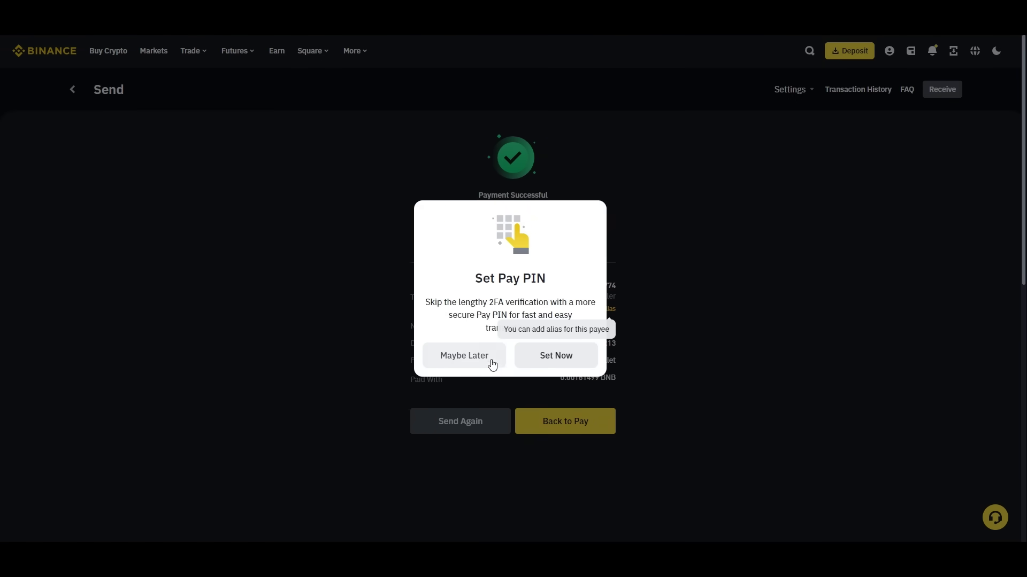
- Skip the Pay PIN setup and find the -0.00161499 BNB send in Recent Transactions
left_click(490, 361)
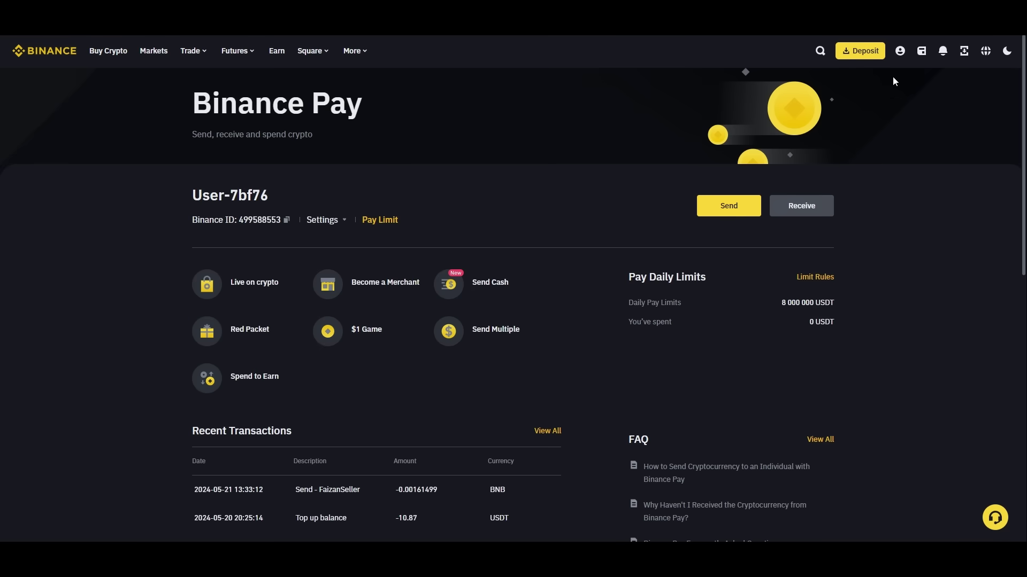
scroll(707, 258, "down", 2)
scroll(820, 216, "up", 2)
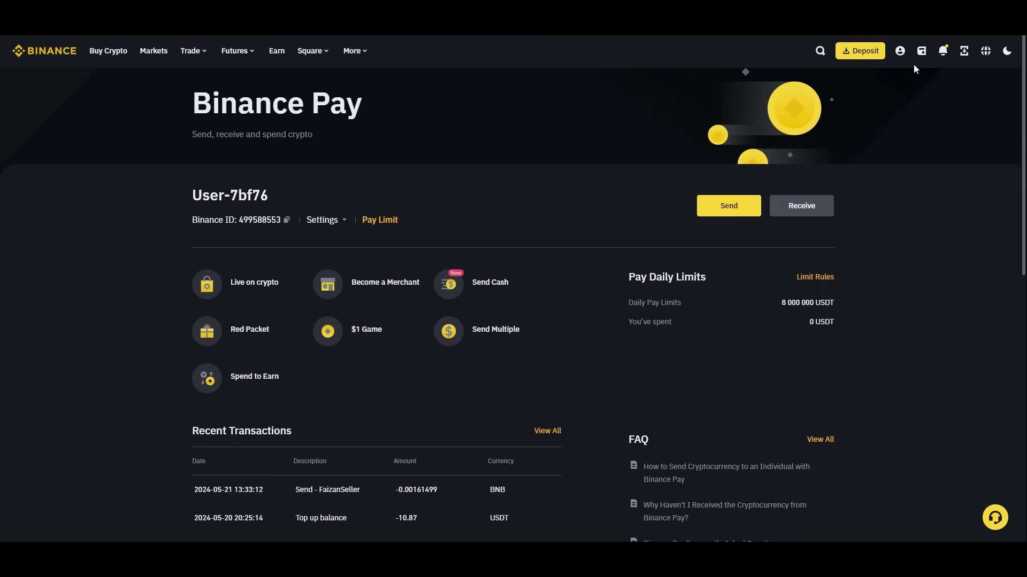